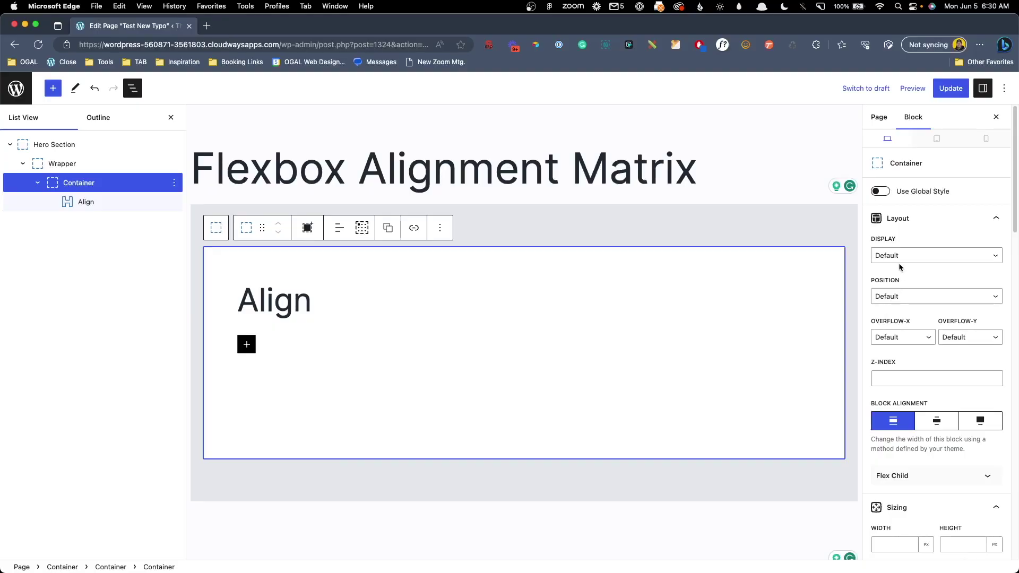
# - Set the Container's display to Flex and open its flexbox alignment matrix
pyautogui.click(900, 264)
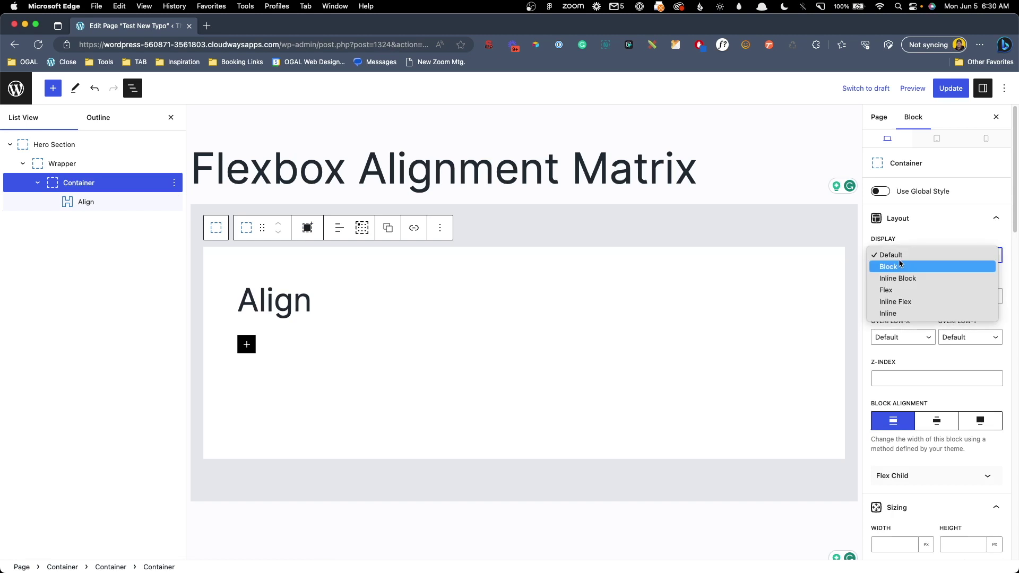
pyautogui.click(898, 289)
pyautogui.click(340, 232)
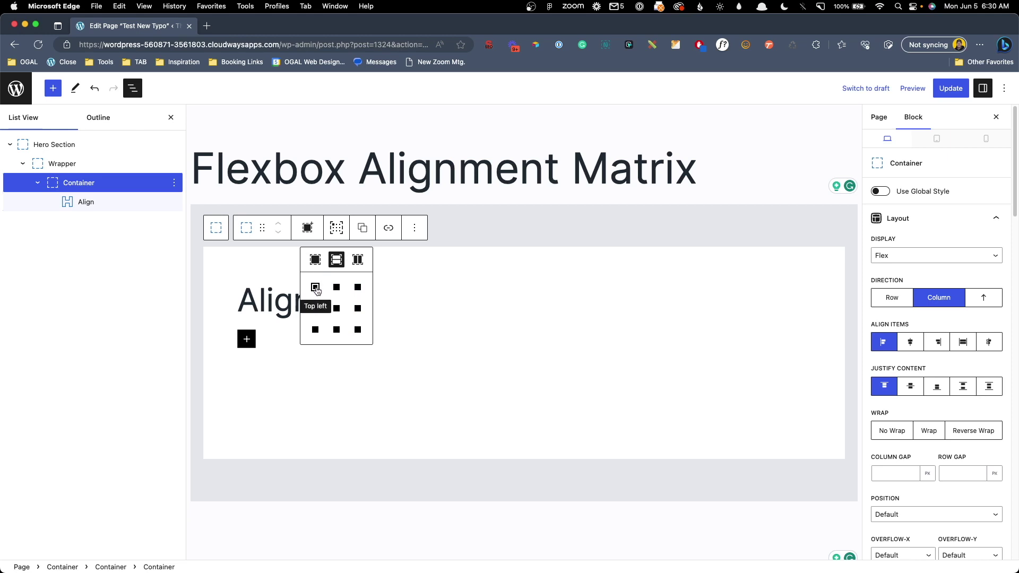
# - Try the bottom-right, top-right, center and top-center positions of the alignment matrix on the Container's content in column direction
pyautogui.click(357, 330)
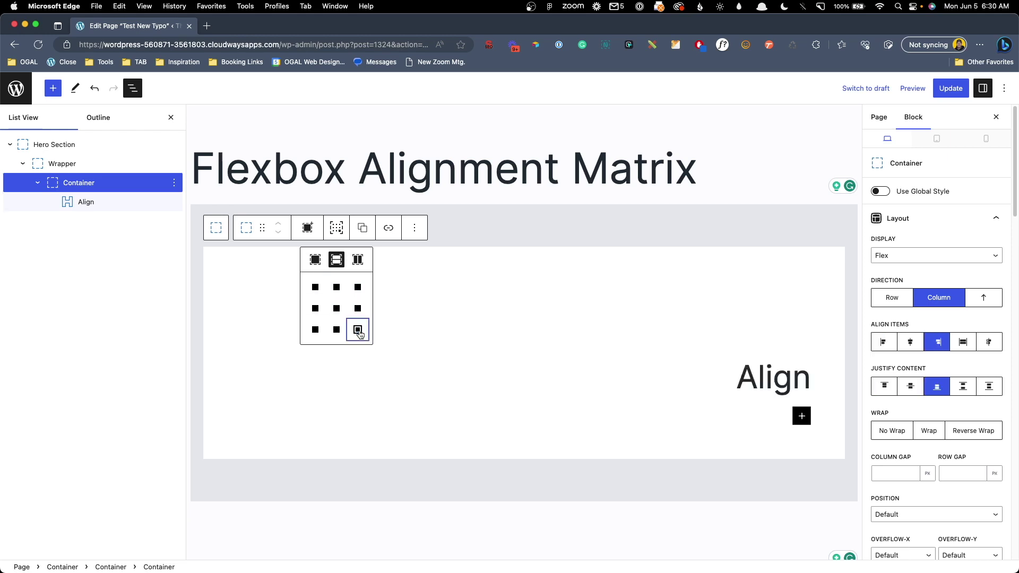
pyautogui.click(358, 287)
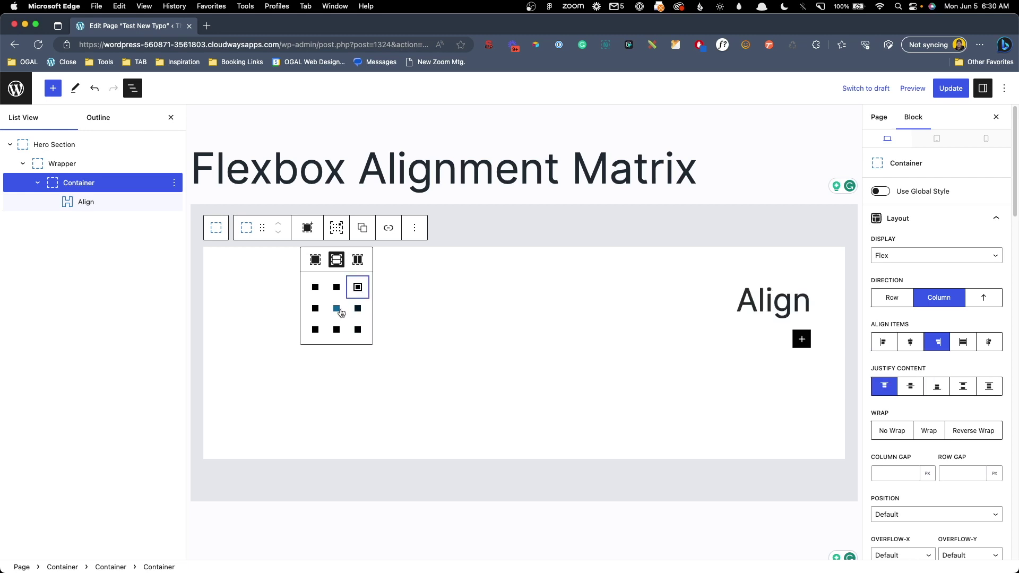
pyautogui.click(336, 308)
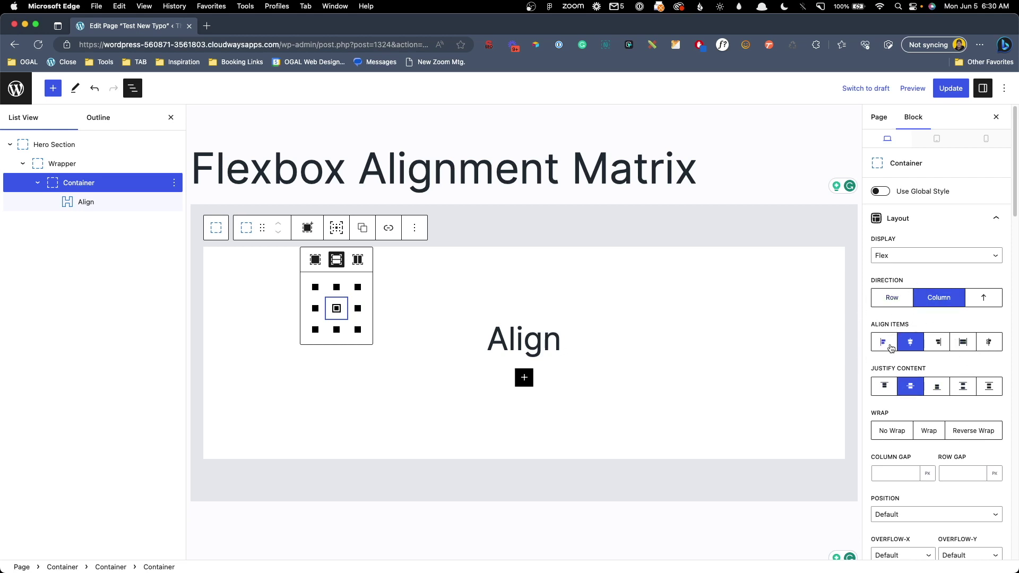
pyautogui.click(357, 290)
pyautogui.click(357, 329)
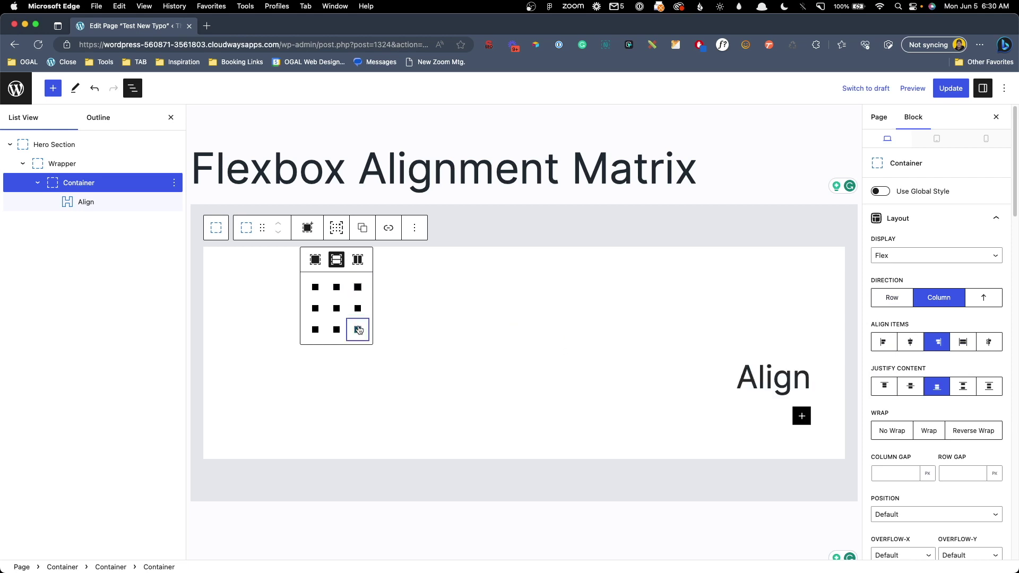
pyautogui.click(337, 287)
# - Switch the Container's flex direction to Row and try several alignment matrix positions, ending with its content aligned bottom left
pyautogui.click(358, 259)
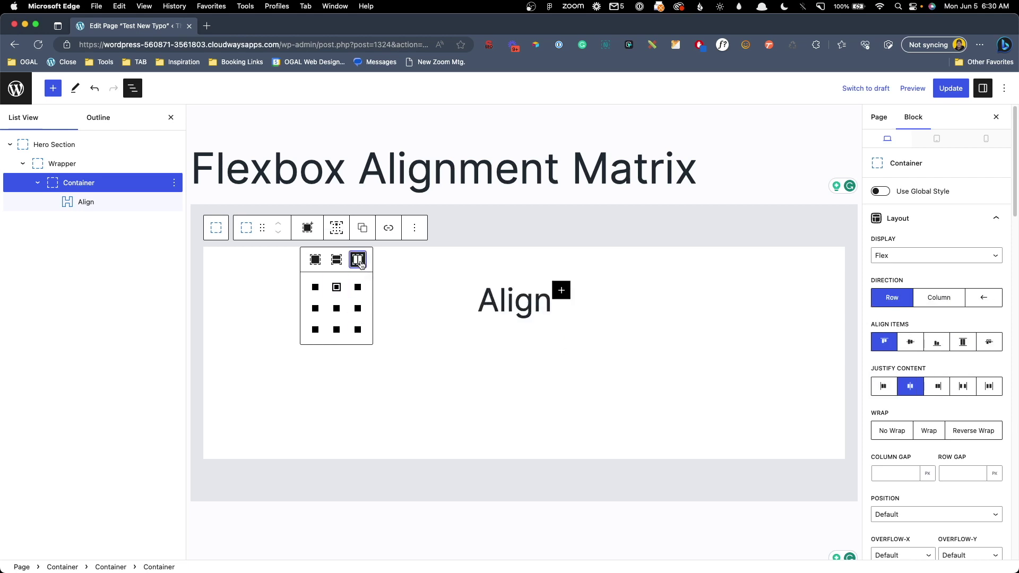
pyautogui.click(357, 290)
pyautogui.click(337, 314)
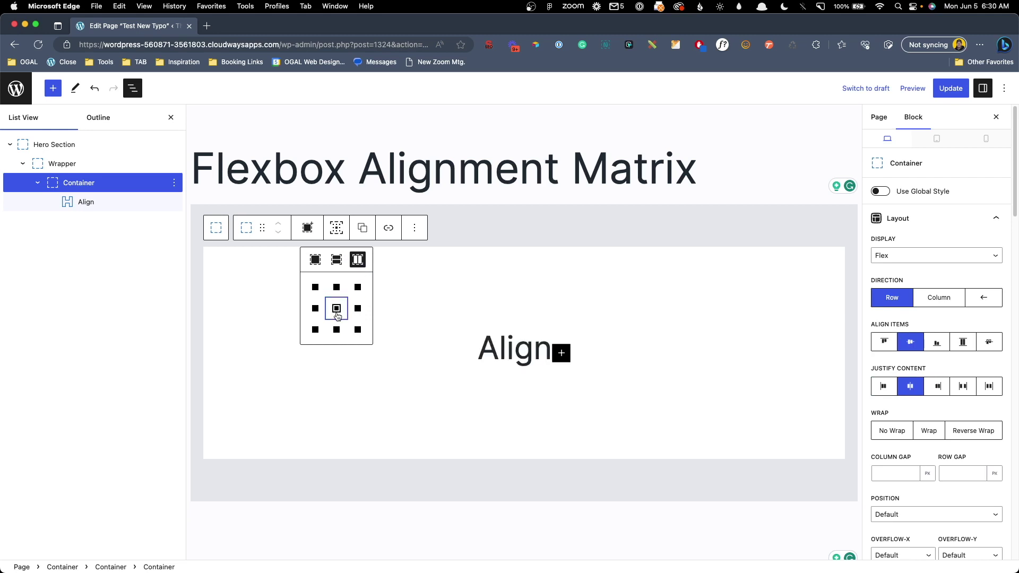
pyautogui.click(315, 308)
pyautogui.click(315, 329)
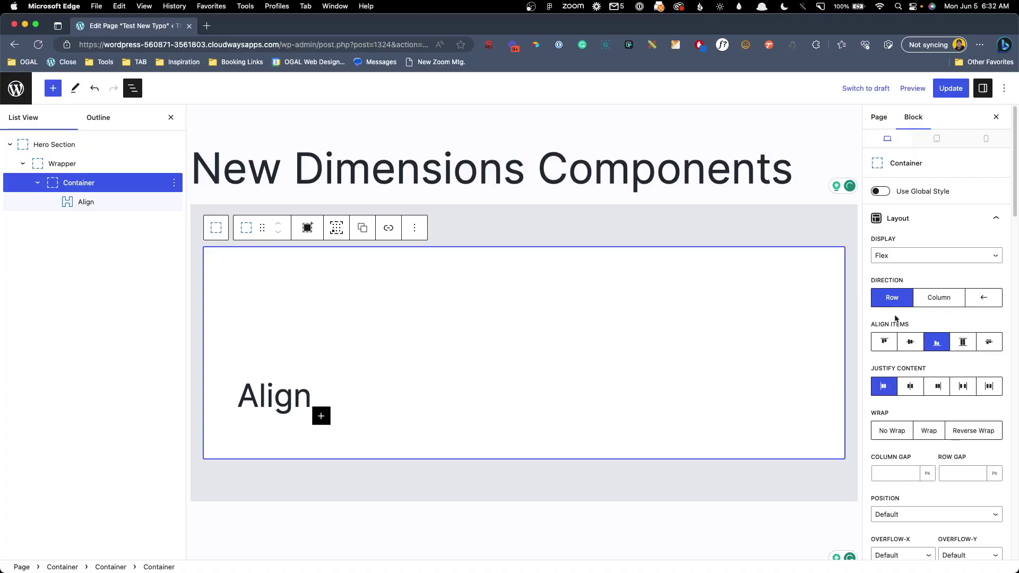
# - Examine the Container's spacing settings, going through the top, bottom, left and right padding fields
pyautogui.scroll(-5, 899, 318)
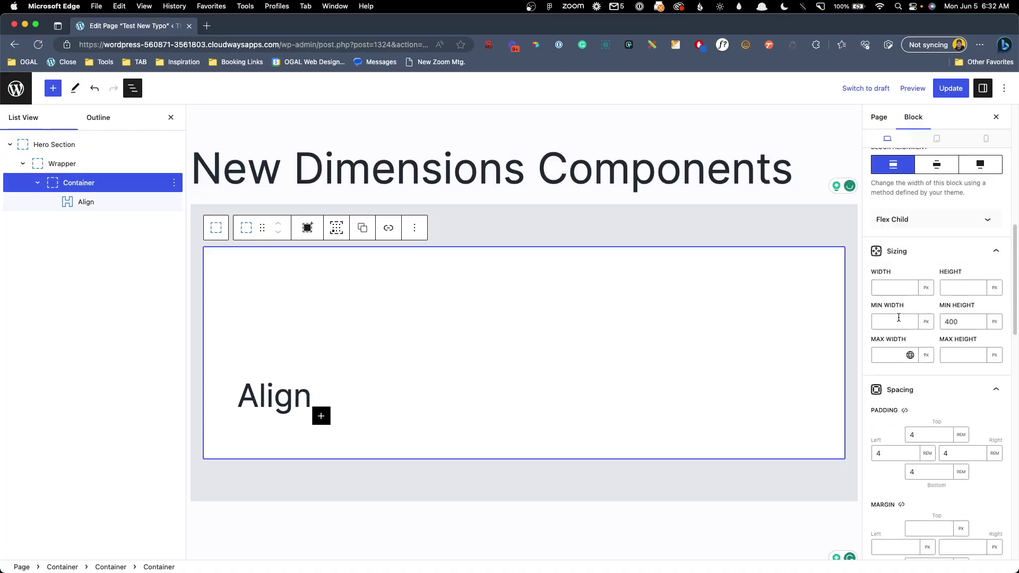
pyautogui.scroll(-3, 900, 316)
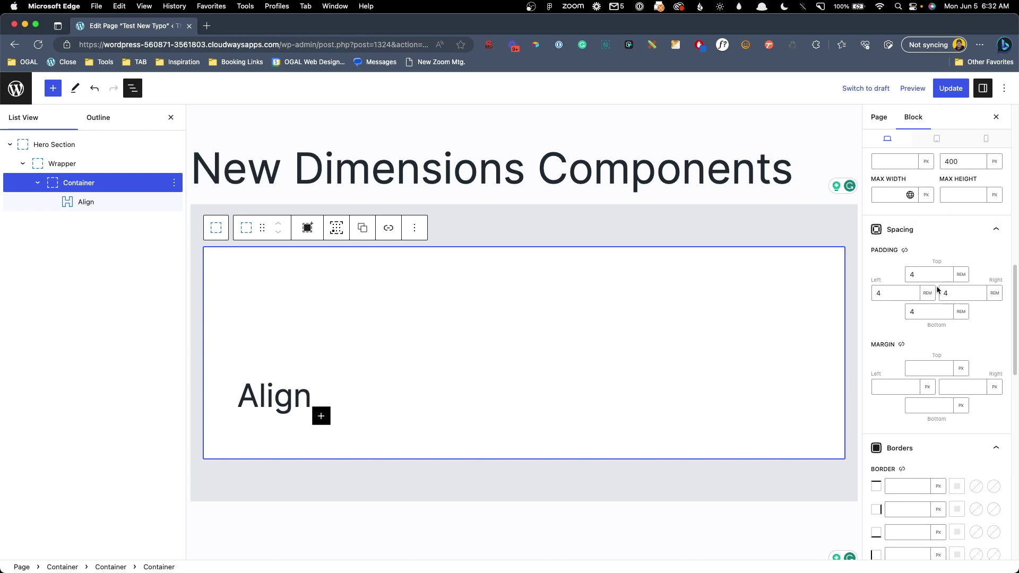
pyautogui.click(926, 276)
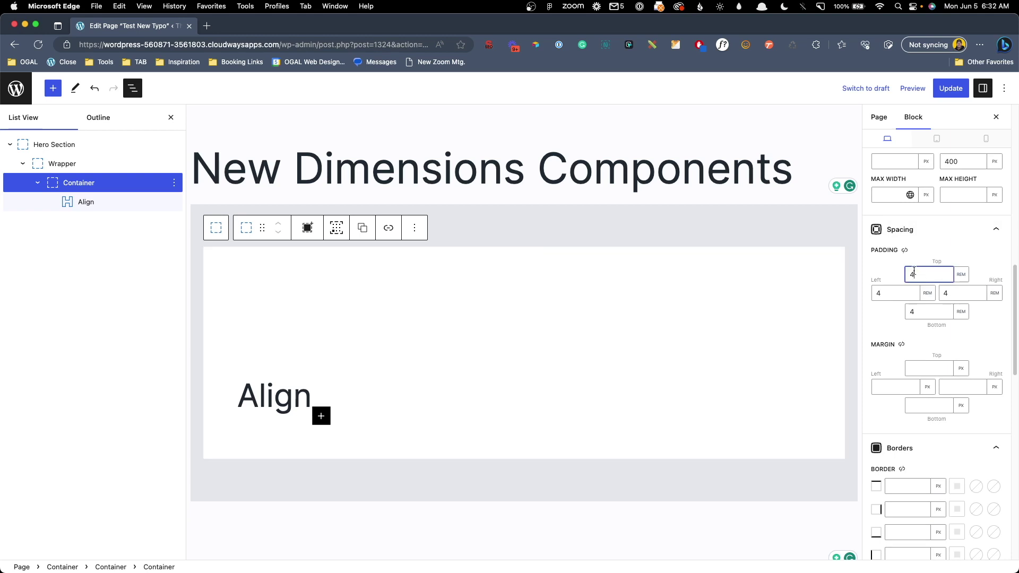
pyautogui.click(927, 313)
pyautogui.moveTo(880, 292); pyautogui.dragTo(861, 294)
pyautogui.moveTo(956, 292); pyautogui.dragTo(922, 294)
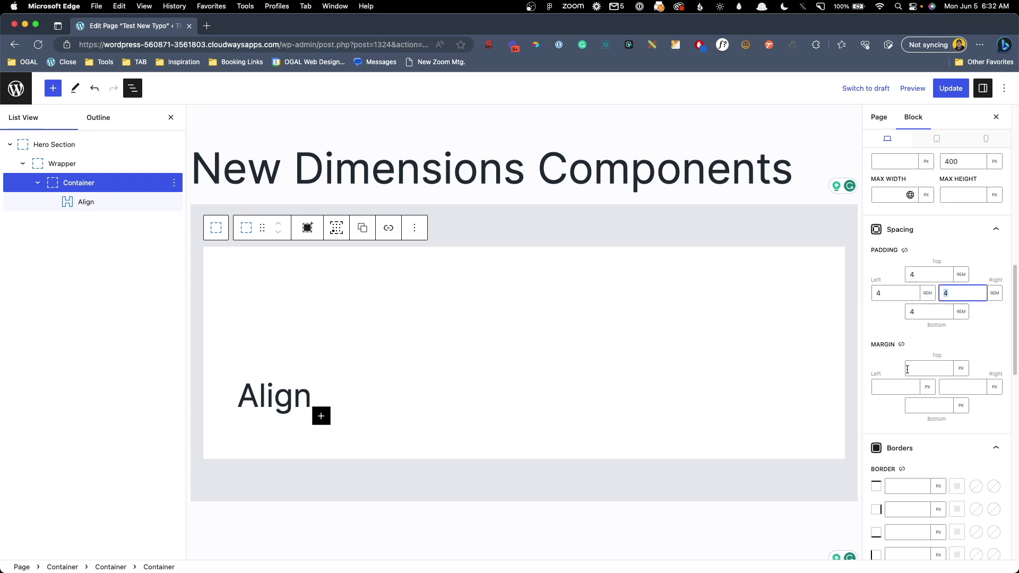
# - Turn on linked sides for the Container's margin and padding, and look through the units available for the top padding
pyautogui.click(901, 344)
pyautogui.click(902, 251)
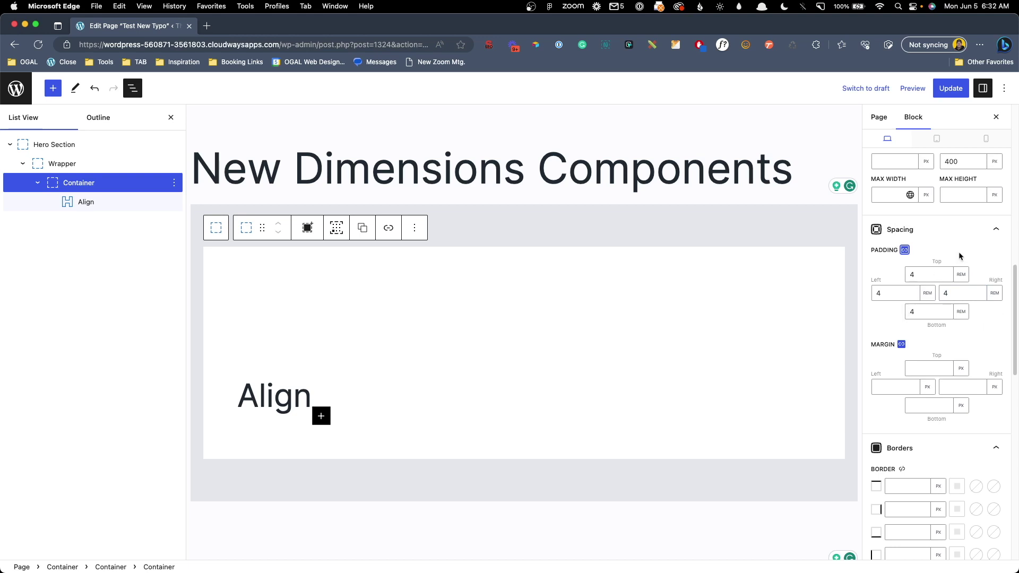
pyautogui.click(961, 274)
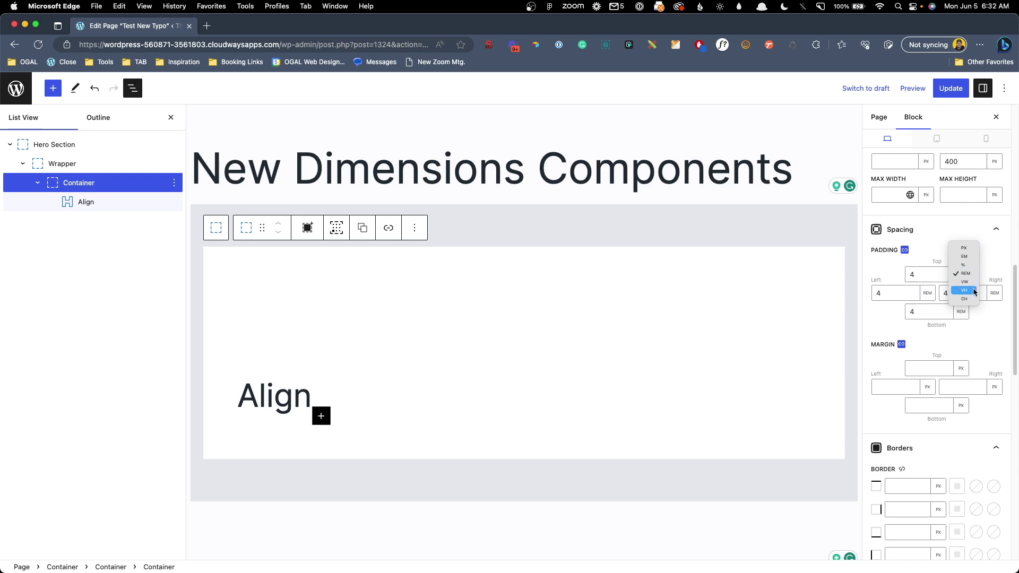
pyautogui.click(982, 325)
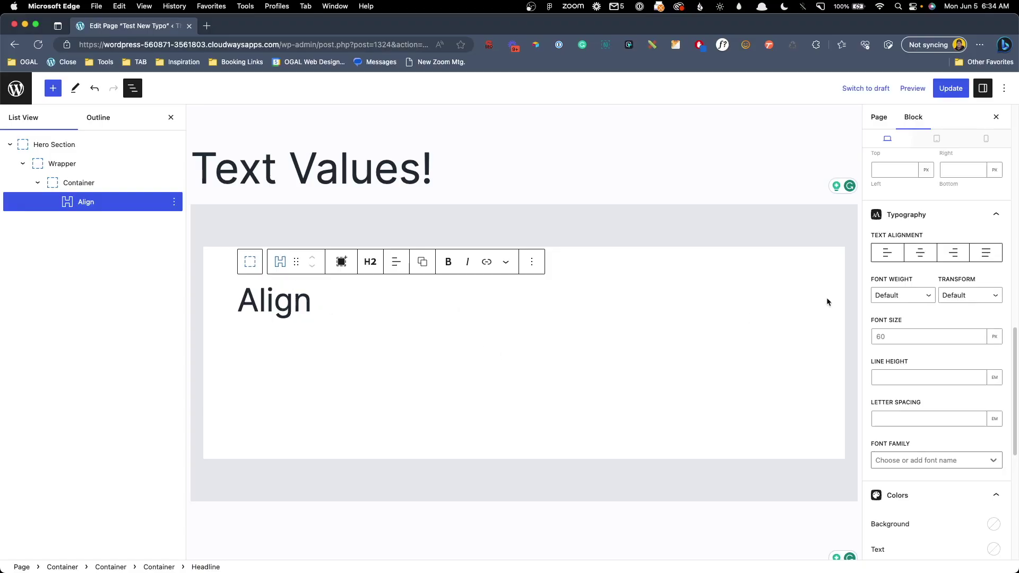
# - Set the Align headline's font size to clamp(2rem, 1.286rem + 1.905vw, 3rem) and review the whole expression
pyautogui.click(924, 336)
pyautogui.write('clamp(2rem, 1.286rem + 1.905vw, 3rem)')
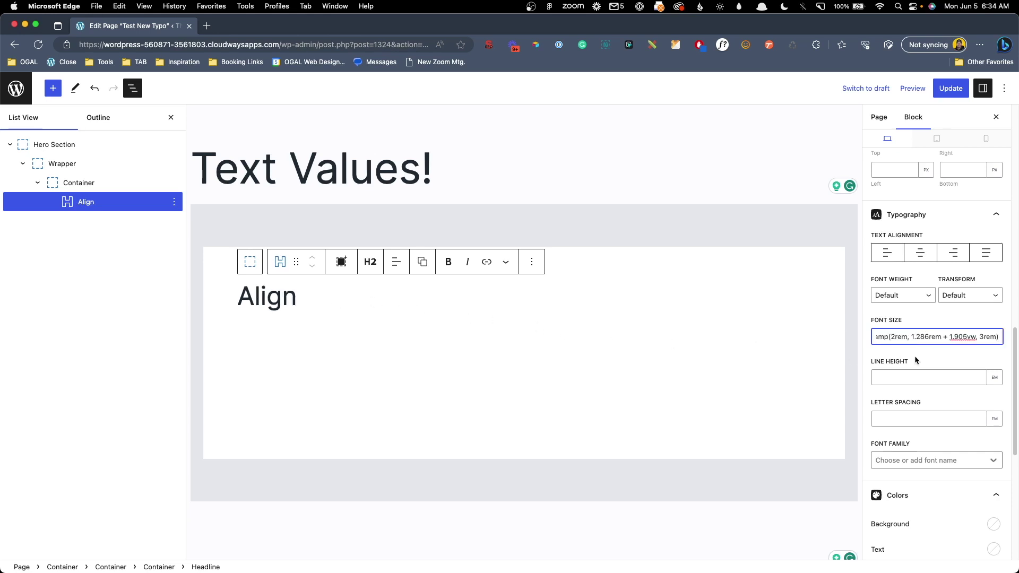
pyautogui.moveTo(906, 337); pyautogui.dragTo(855, 334)
pyautogui.click(901, 337)
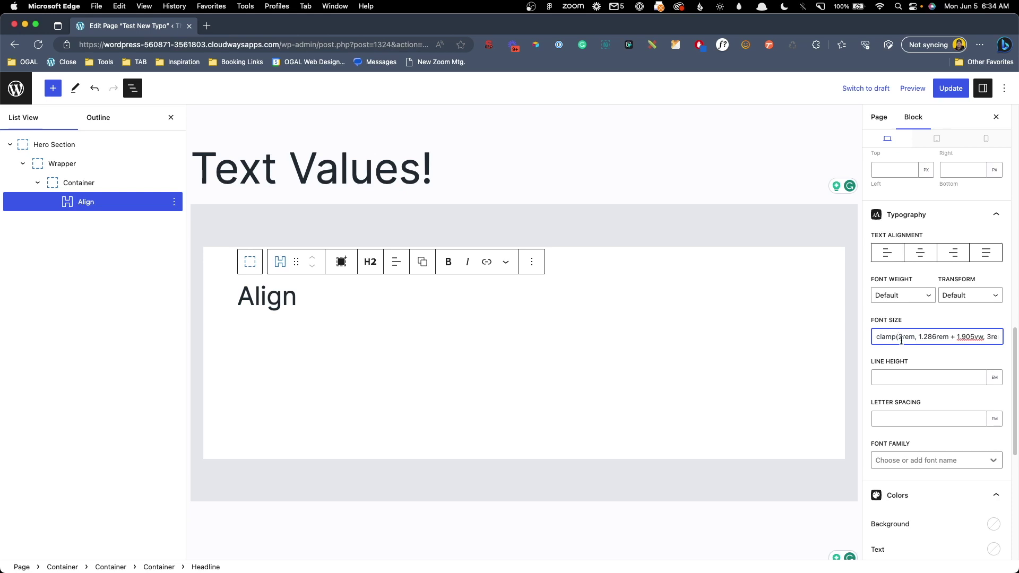
pyautogui.moveTo(997, 338); pyautogui.dragTo(926, 338)
pyautogui.click(986, 338)
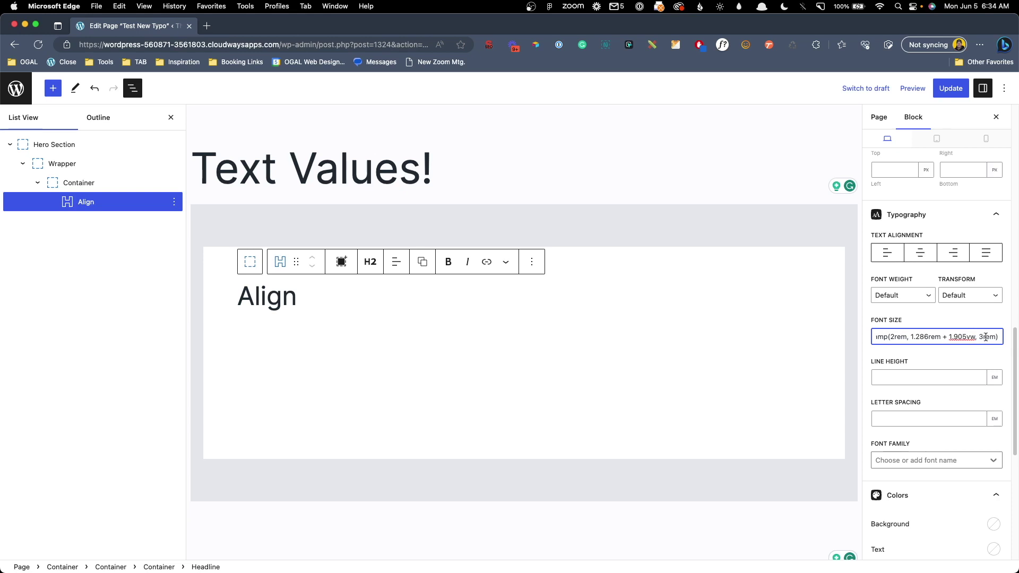
# - Replace the Align headline's font size with the CSS variable var(--fs-m)
pyautogui.tripleClick(986, 337)
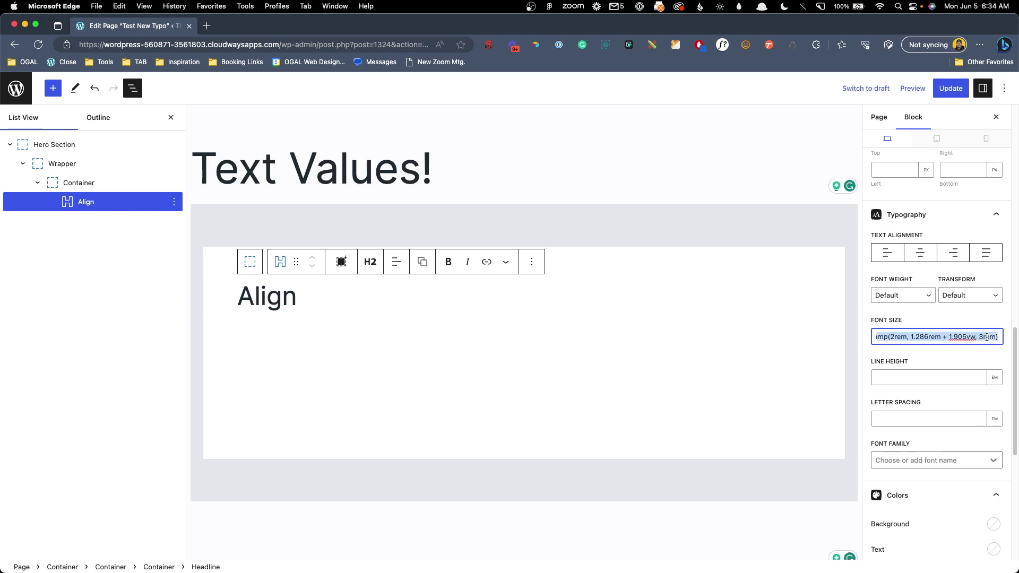
pyautogui.press('BackSpace')
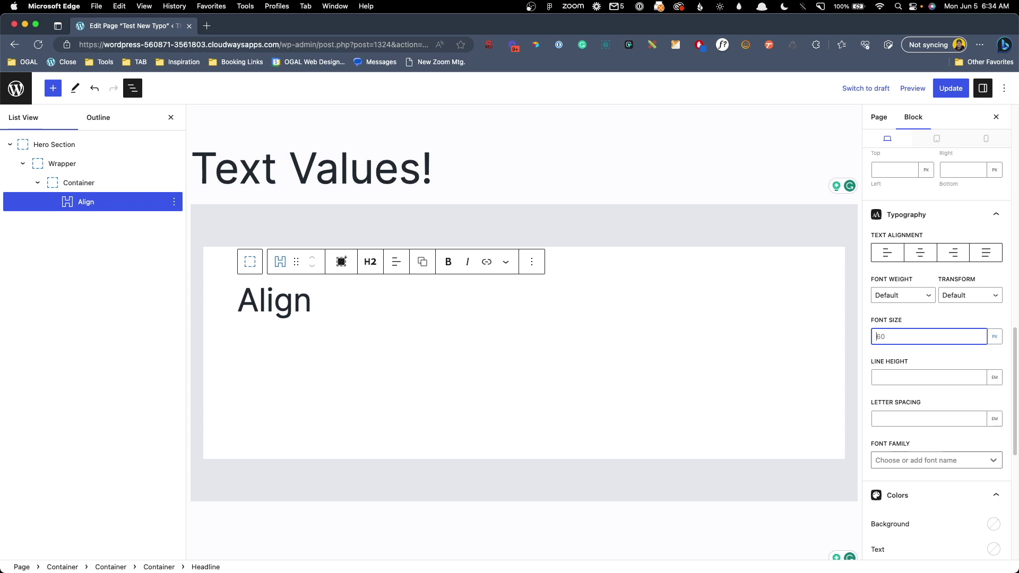
pyautogui.write('var(--fs-m)')
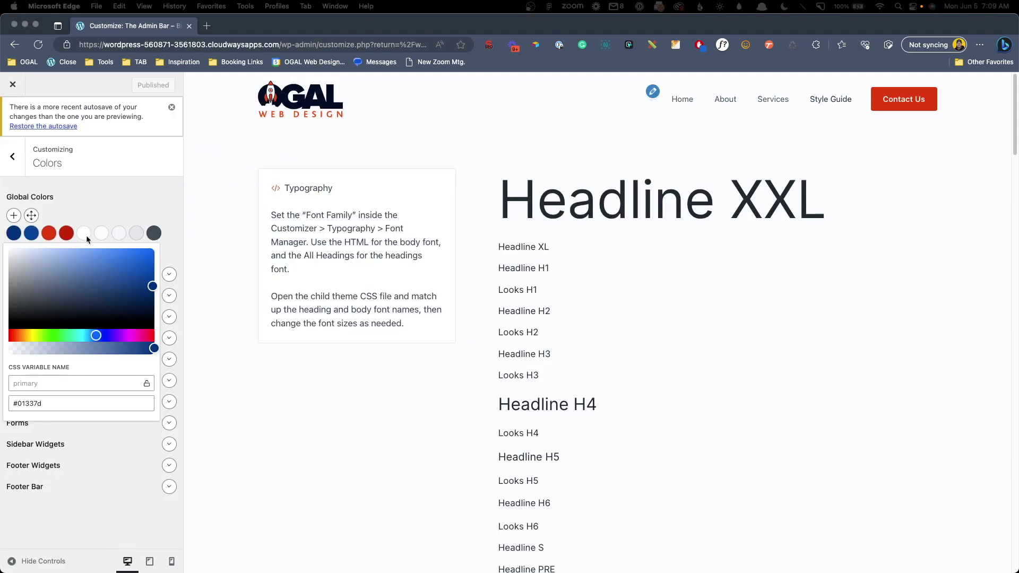
# - Check the CSS variable name of the second blue swatch among the global colors
pyautogui.click(20, 237)
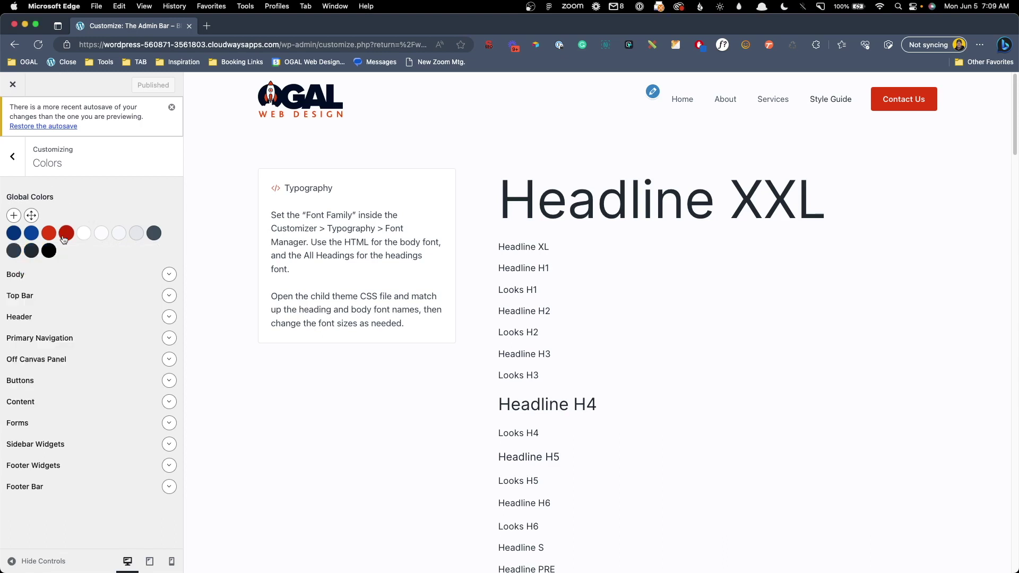
pyautogui.click(29, 237)
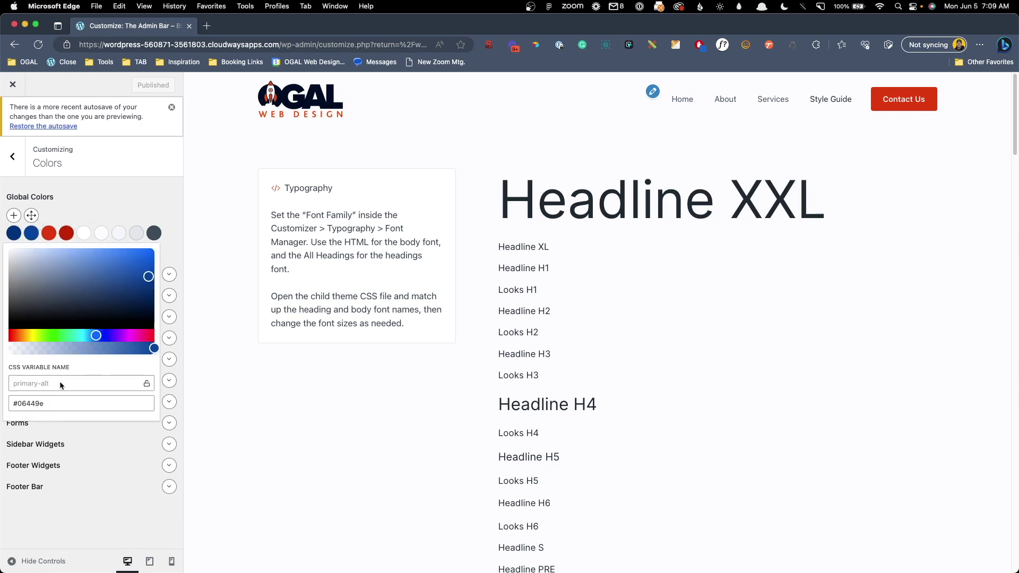
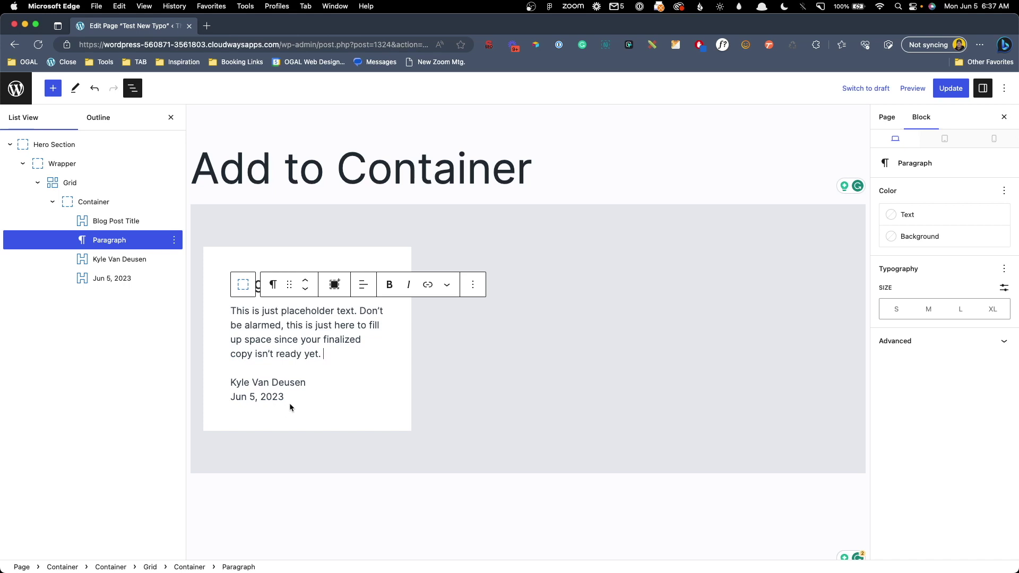
# - Select the author name and date headlines in the blog post card together and wrap both in a new container
pyautogui.click(270, 383)
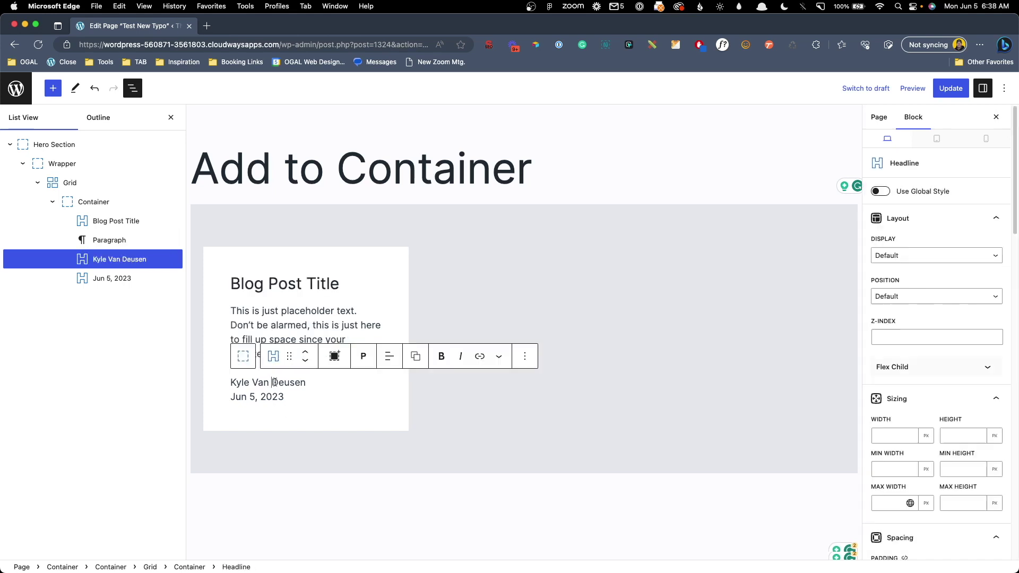
pyautogui.click(268, 397)
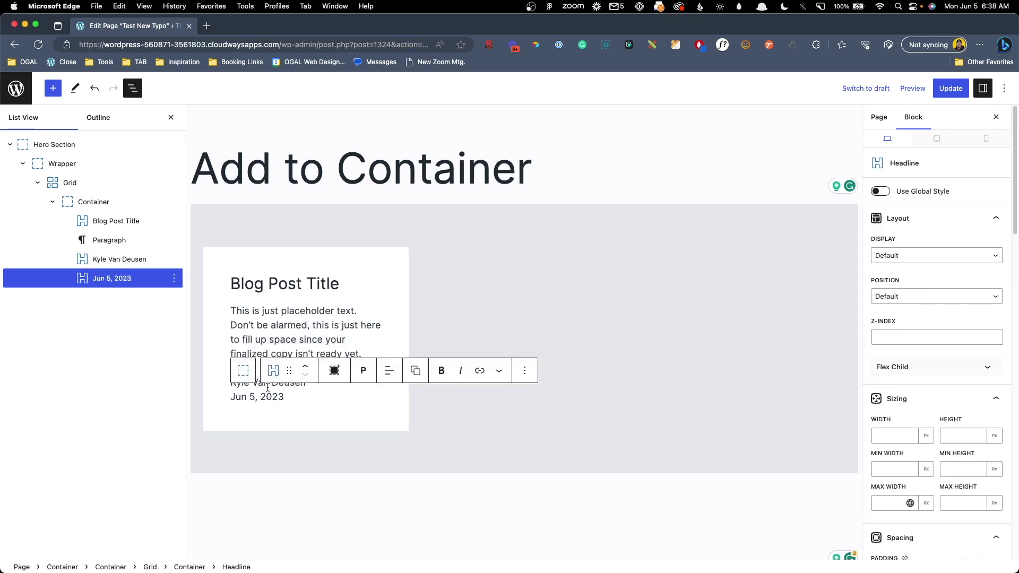
pyautogui.click(264, 383)
pyautogui.keyDown('shift'); pyautogui.click(267, 395); pyautogui.keyUp('shift')
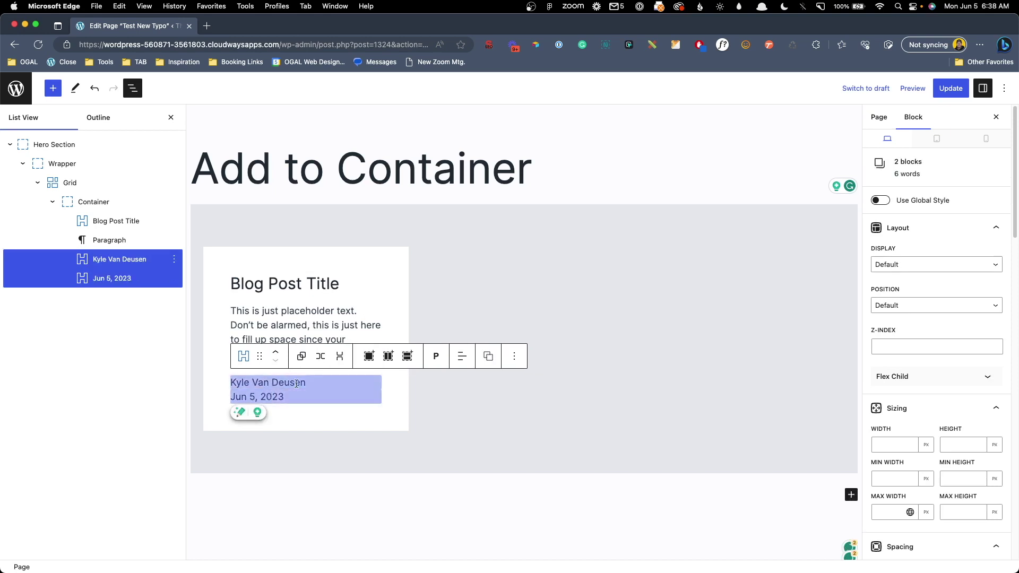
pyautogui.click(367, 356)
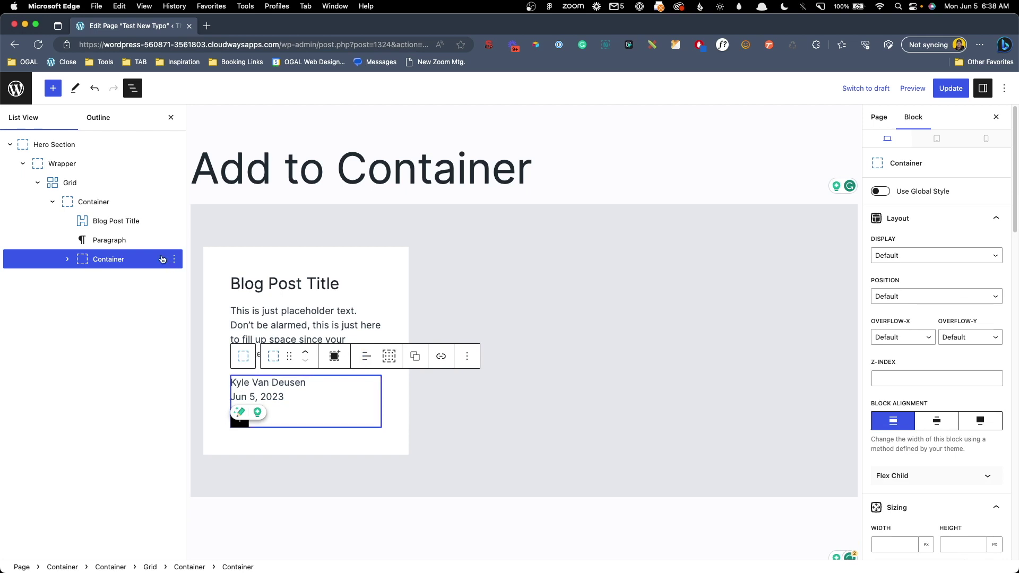
# - Set the new container around the author and date to Flex display with its content justified by space between
pyautogui.click(68, 259)
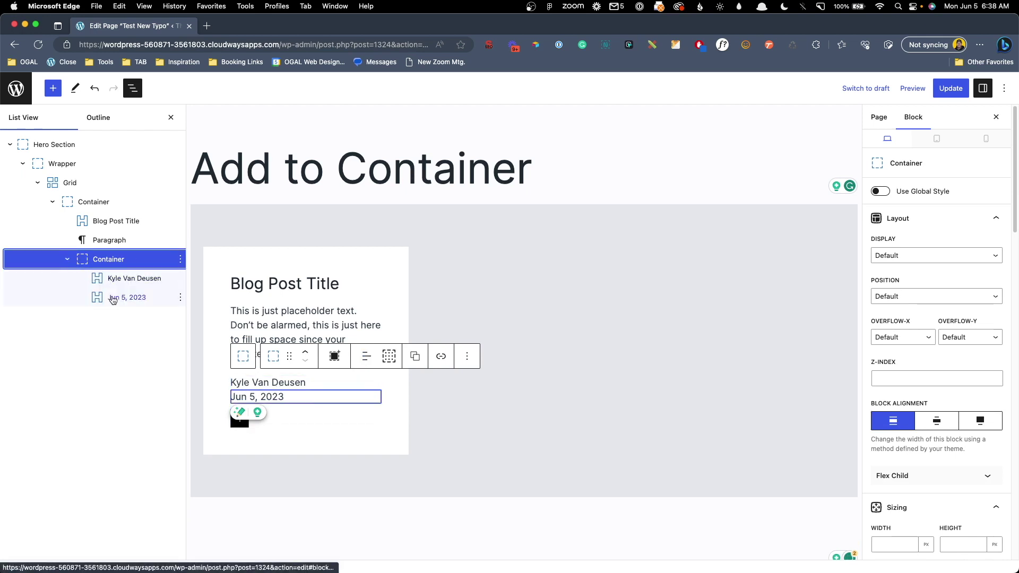
pyautogui.click(929, 255)
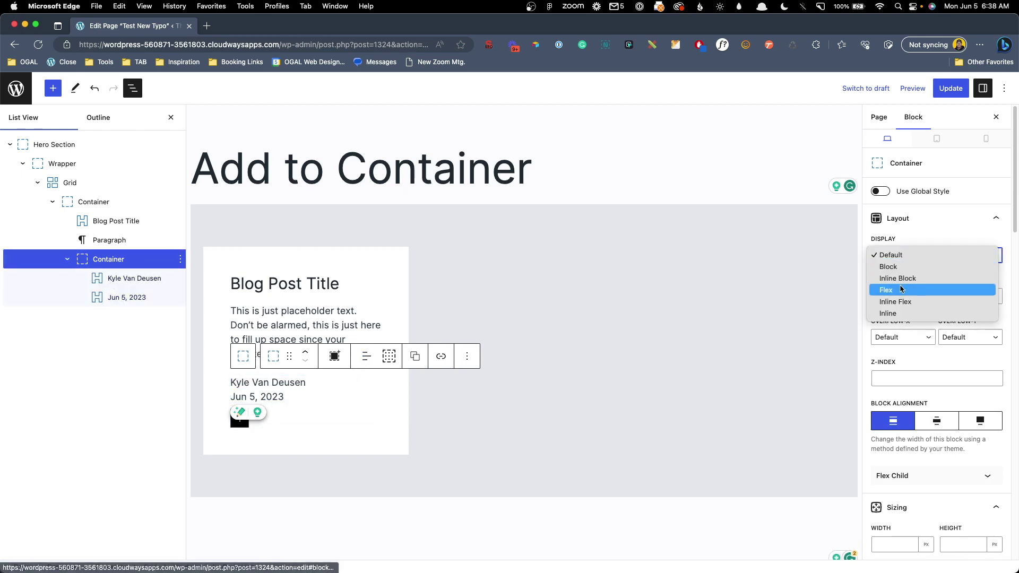
pyautogui.click(900, 290)
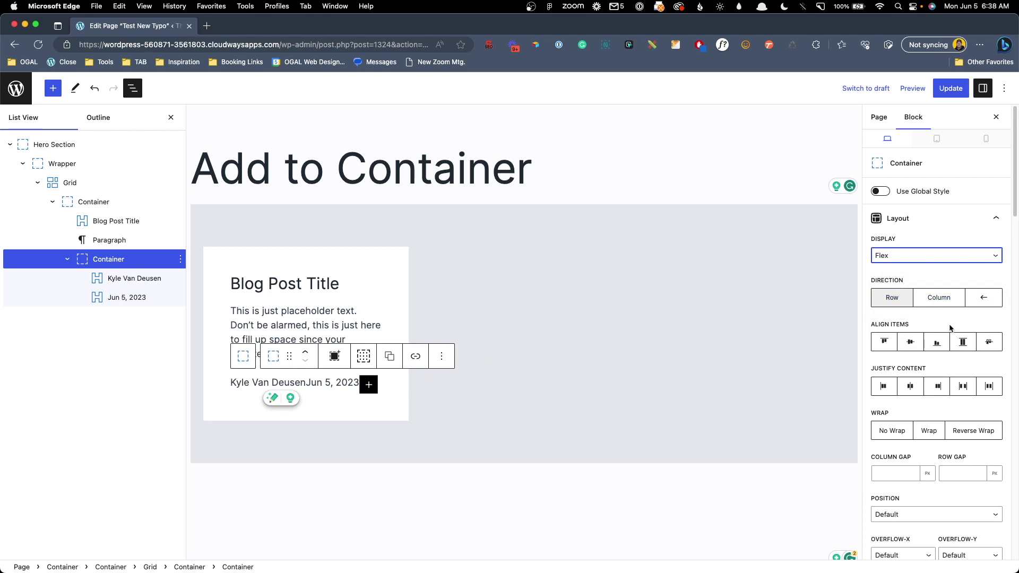
pyautogui.click(962, 386)
pyautogui.click(494, 306)
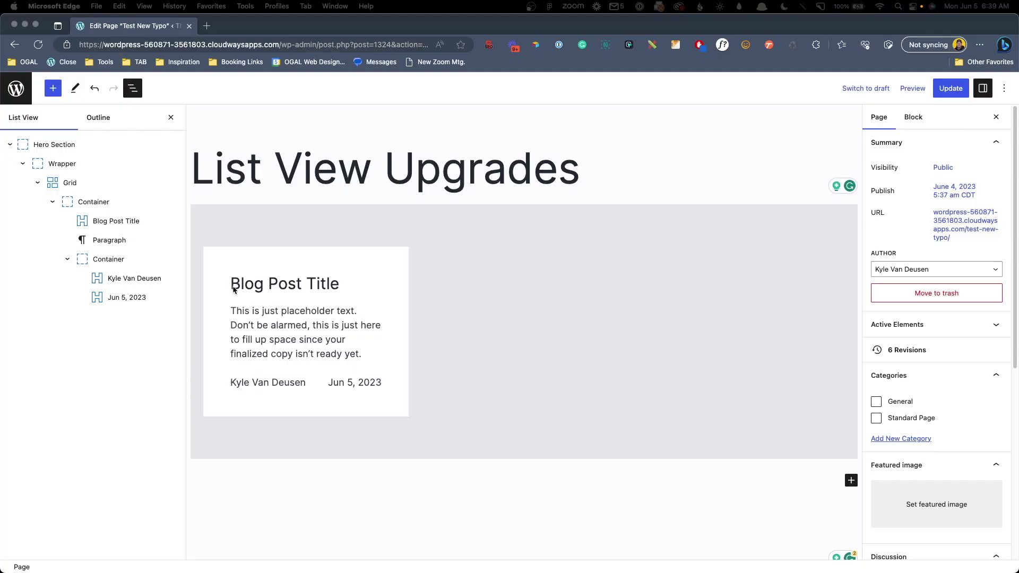
# - Select the Blog Post Title, author and date headlines in turn to compare their list view labels with their text
pyautogui.click(121, 219)
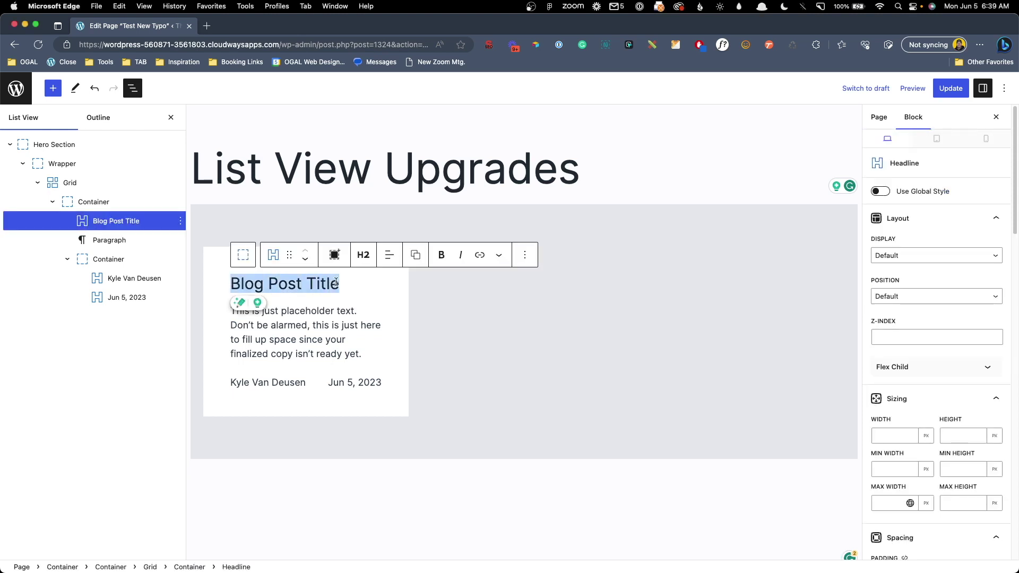
pyautogui.click(273, 383)
pyautogui.click(343, 384)
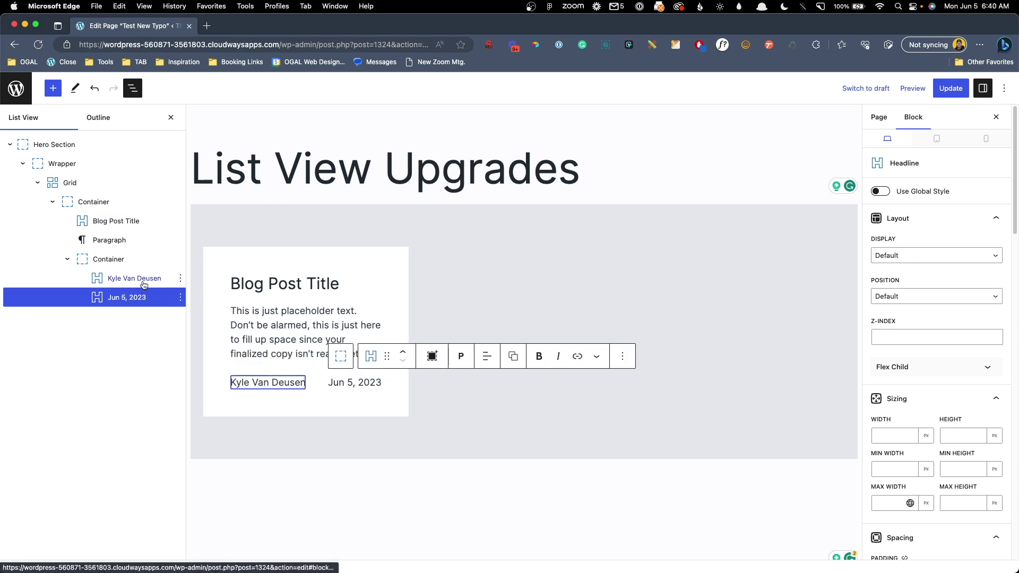
# - Replace the Blog Post Title headline's text with the author's first name in possessive form followed by "Post"
pyautogui.click(137, 241)
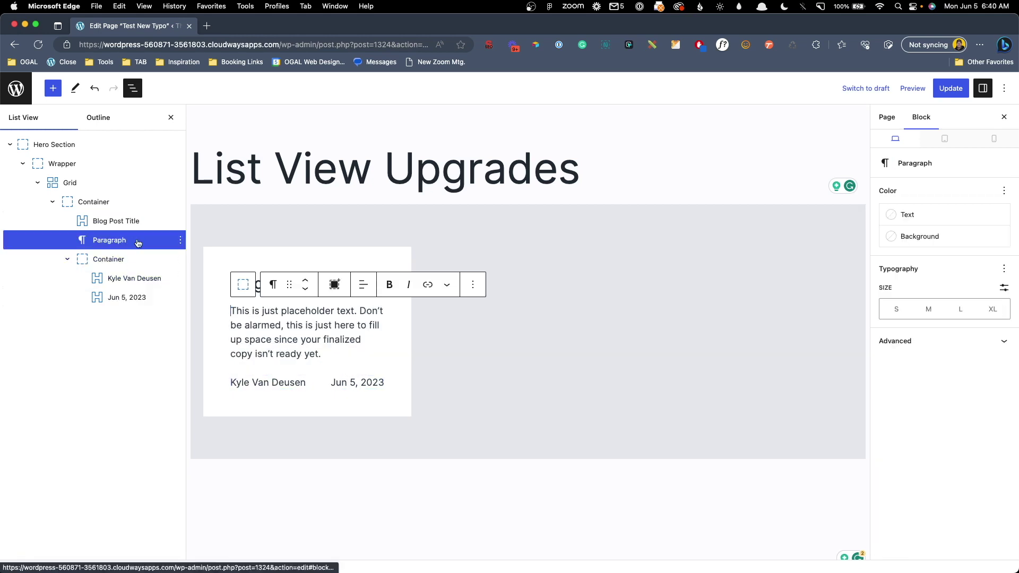
pyautogui.click(131, 225)
pyautogui.tripleClick(262, 283)
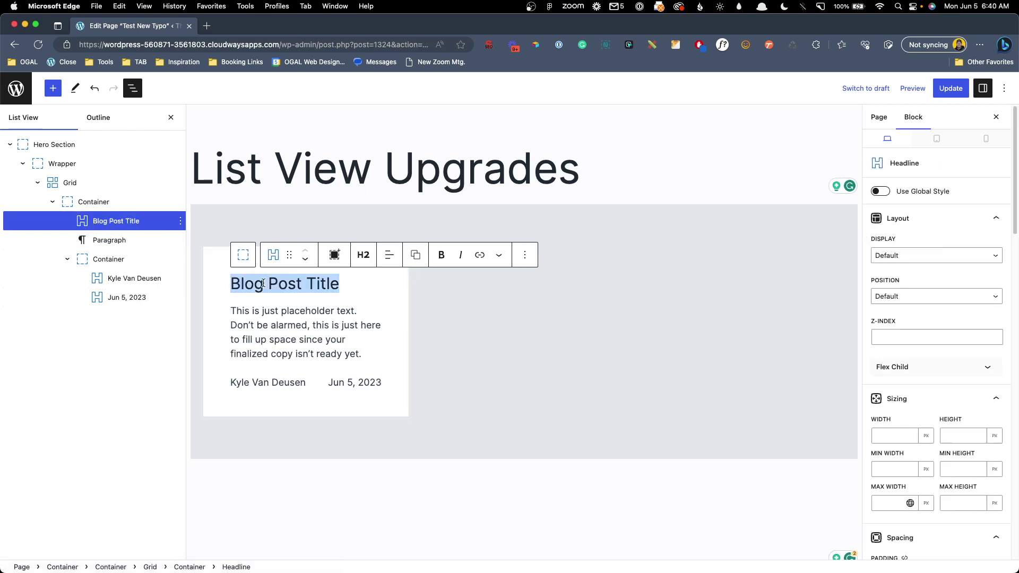
pyautogui.write("Kyle's Post")
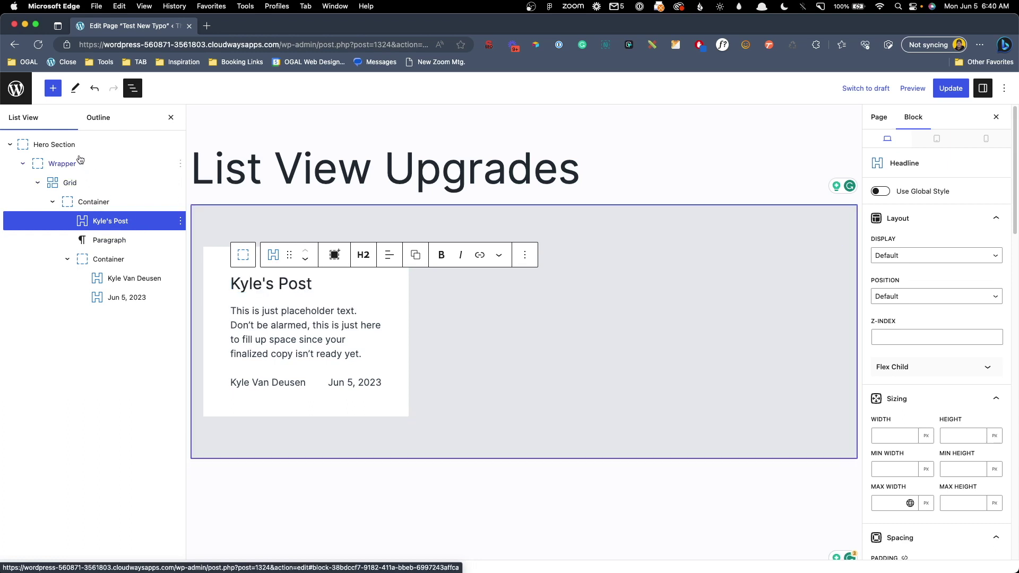
# - Select the Hero Section, Wrapper, Grid and card Container blocks in turn to compare their list view labels
pyautogui.click(91, 146)
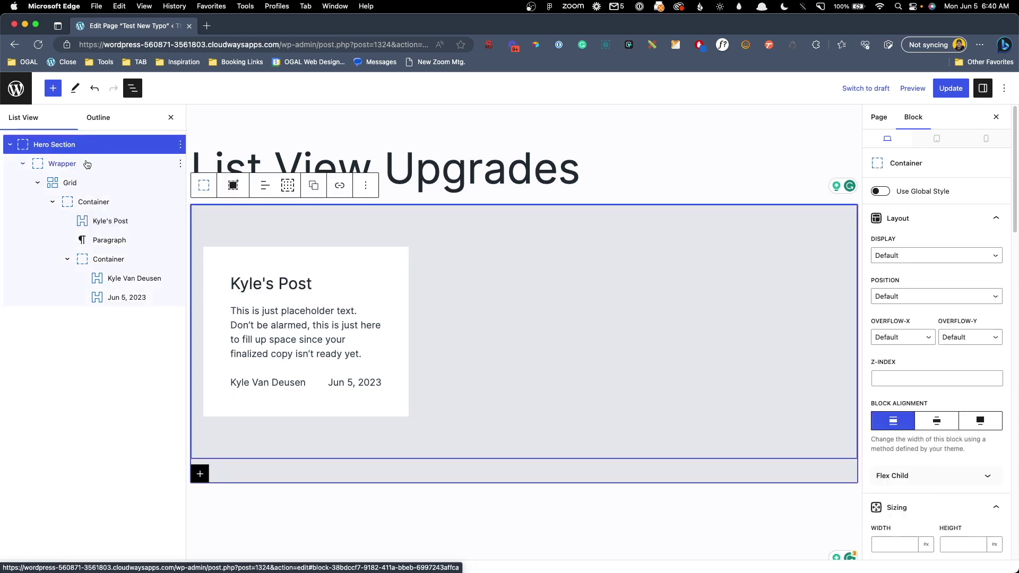
pyautogui.click(88, 164)
pyautogui.click(86, 182)
pyautogui.click(92, 199)
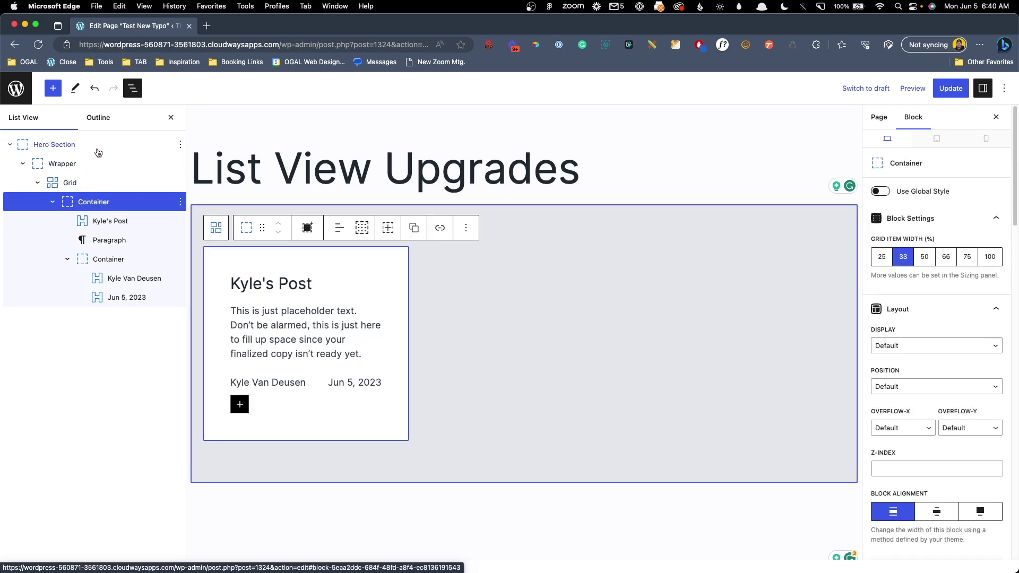
# - Change the block label of the outermost Hero Section container to "Hero" in its advanced settings
pyautogui.click(18, 148)
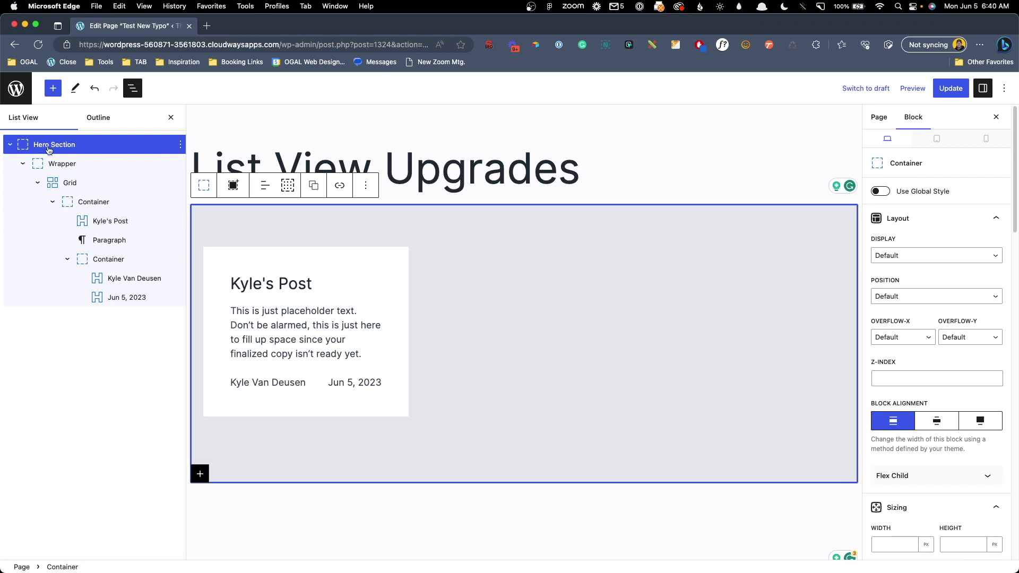
pyautogui.scroll(-10, 897, 473)
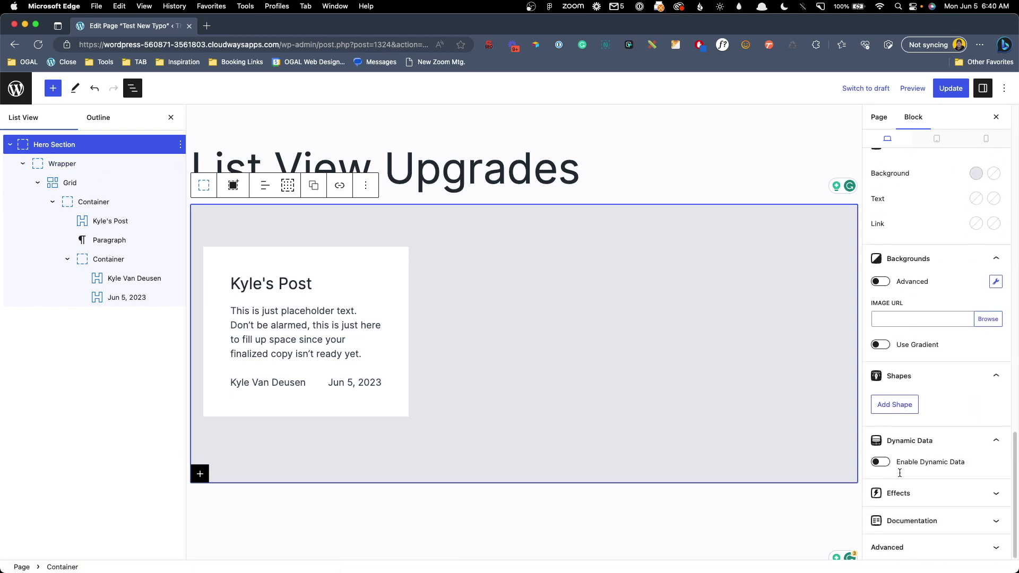
pyautogui.click(896, 543)
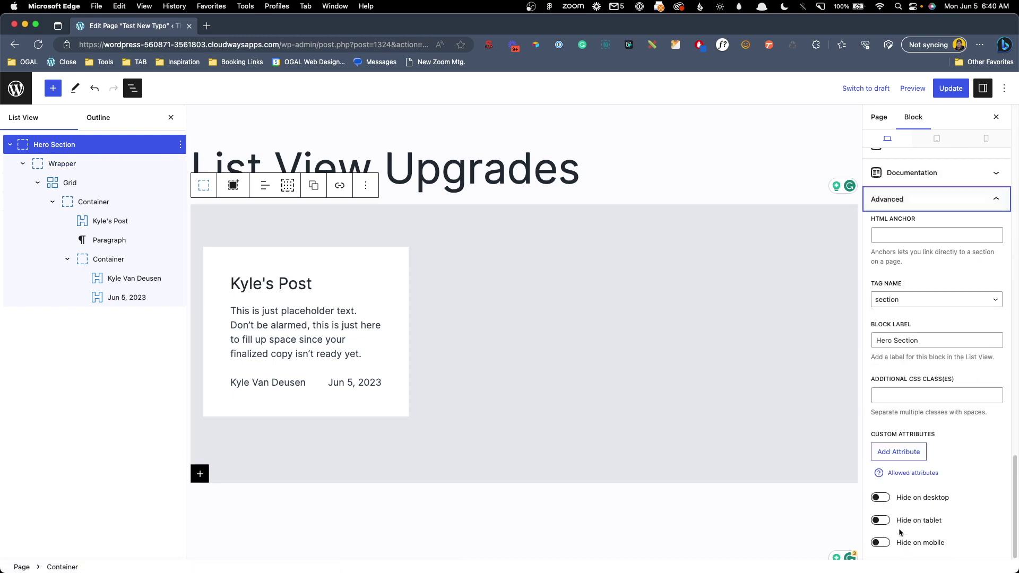
pyautogui.tripleClick(914, 344)
pyautogui.write('Hero')
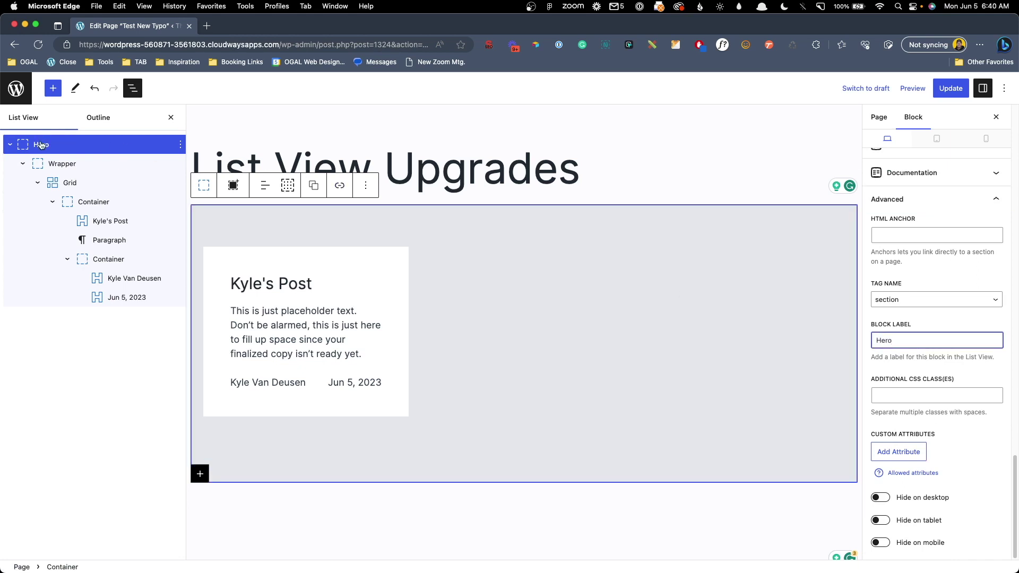
# - Change the block label of the Wrapper container inside the hero to "Inner-Wrapper"
pyautogui.click(53, 166)
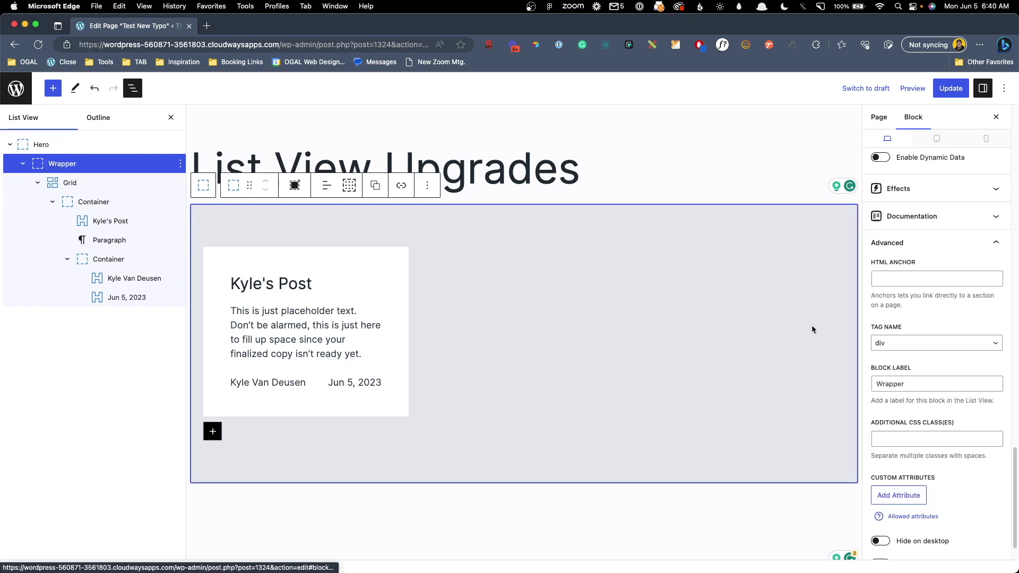
pyautogui.click(875, 384)
pyautogui.write('Inner-')
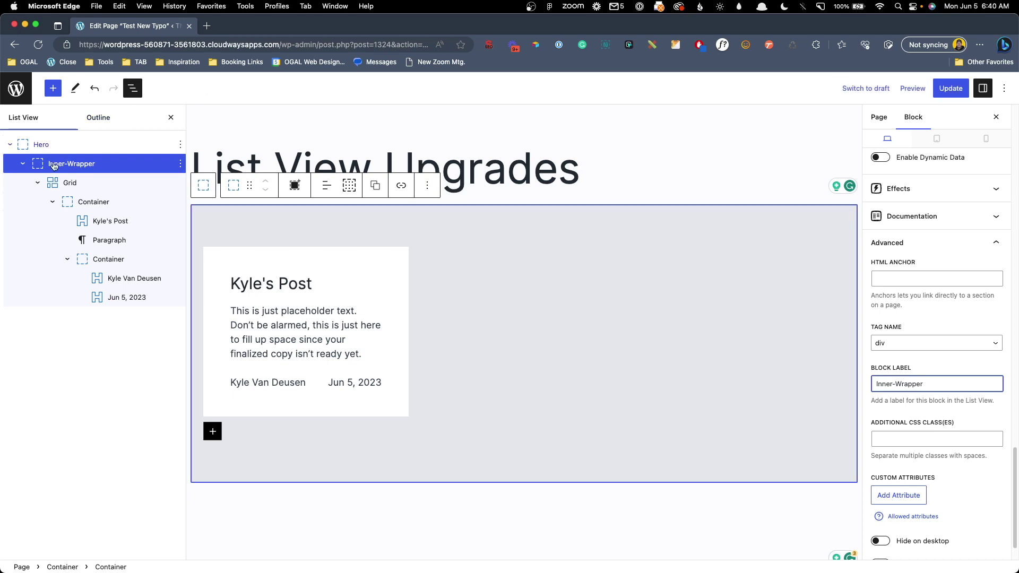
# - Collapse and re-expand the Inner-Wrapper and Hero branches of the list view to examine the block nesting
pyautogui.click(18, 160)
pyautogui.click(10, 145)
pyautogui.click(9, 144)
pyautogui.click(22, 163)
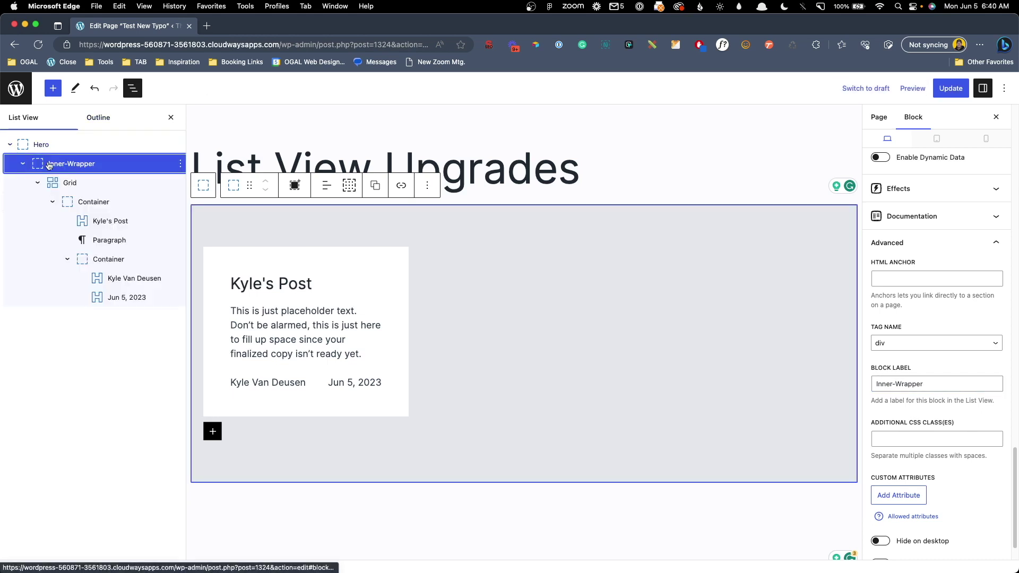